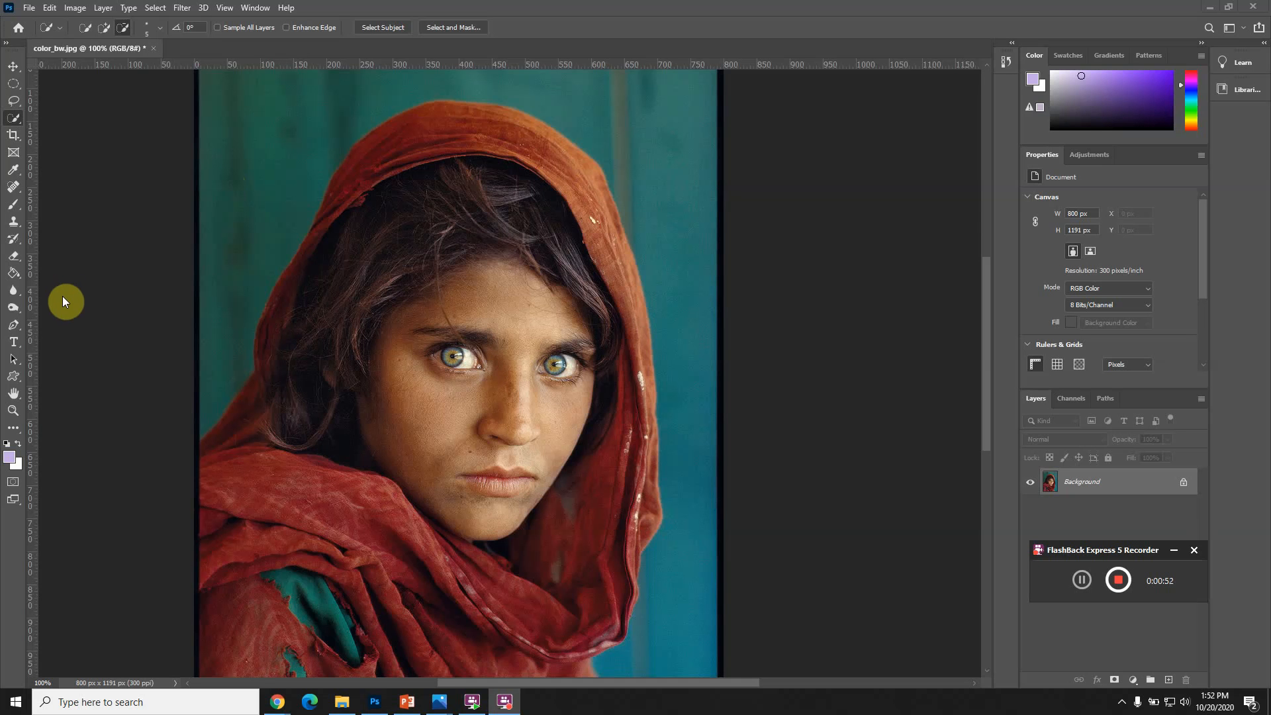
# Step: Deselect the existing selection around both irises
pyautogui.click(11, 411)
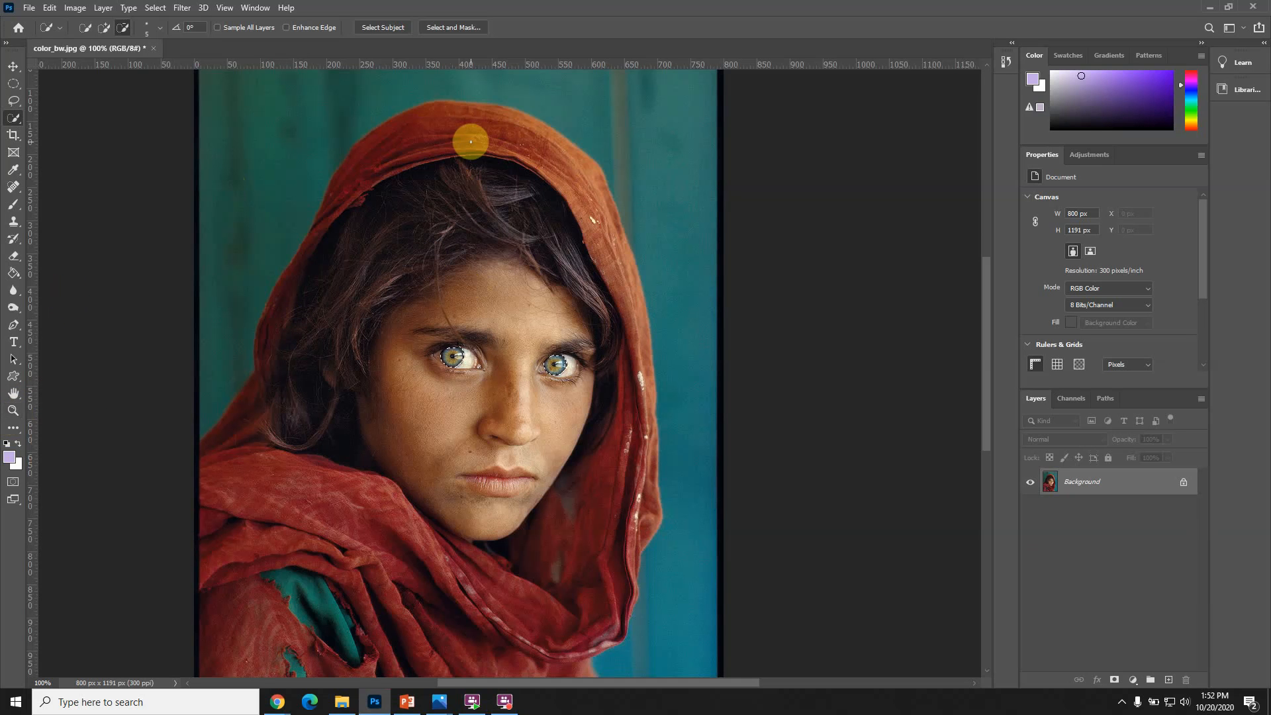
pyautogui.click(156, 8)
pyautogui.click(159, 34)
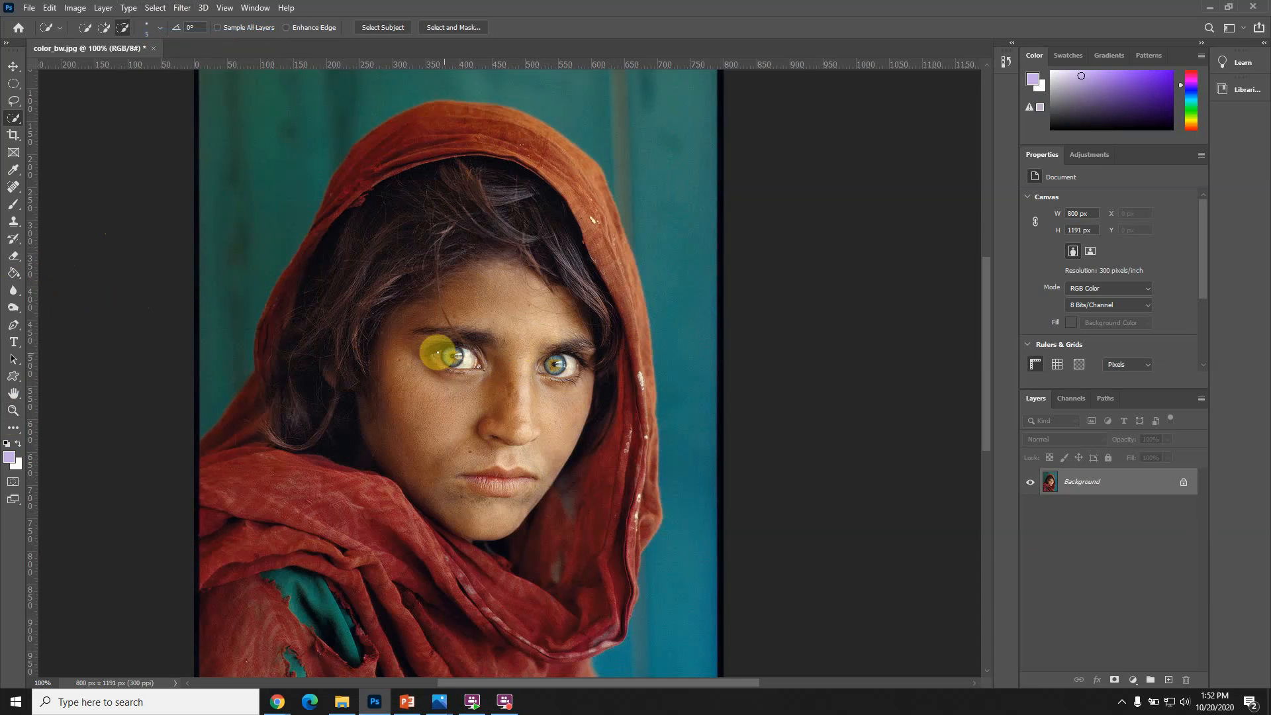
# Step: Select the iris of the eye on the left side of the portrait using the Quick Selection tool at 400% zoom
pyautogui.click(12, 411)
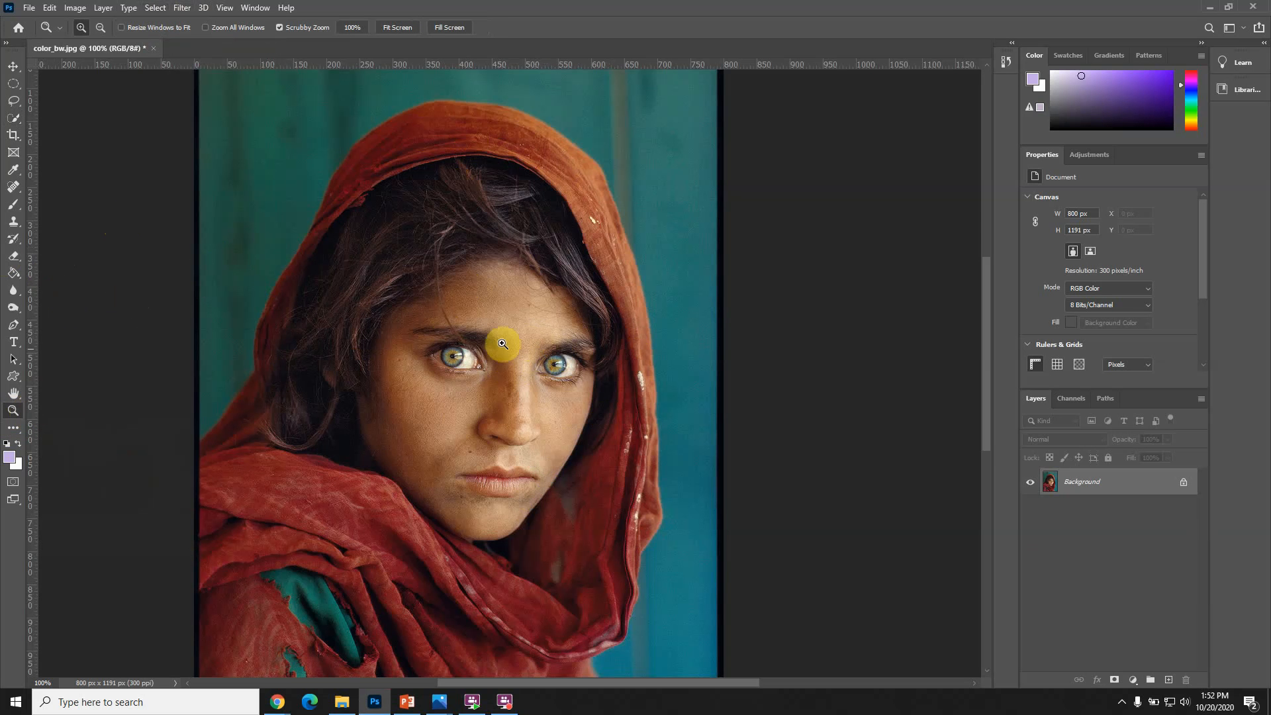
pyautogui.click(529, 361)
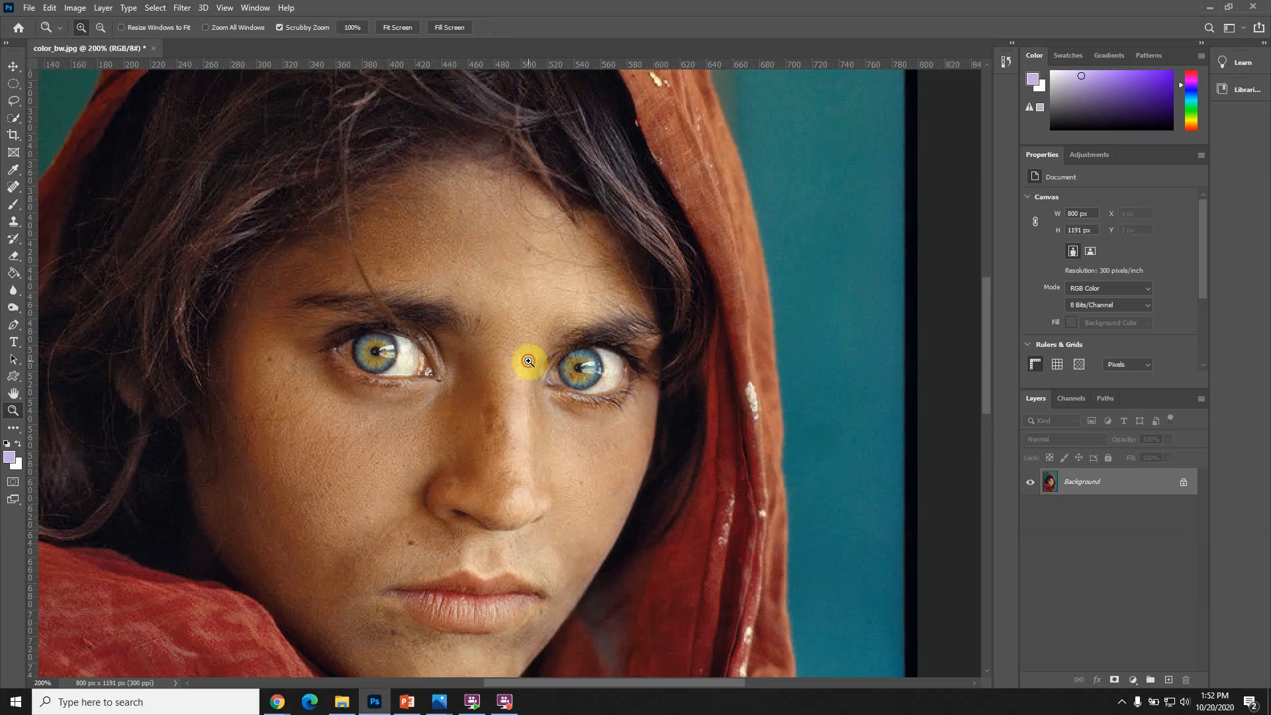
pyautogui.click(529, 362)
pyautogui.click(529, 361)
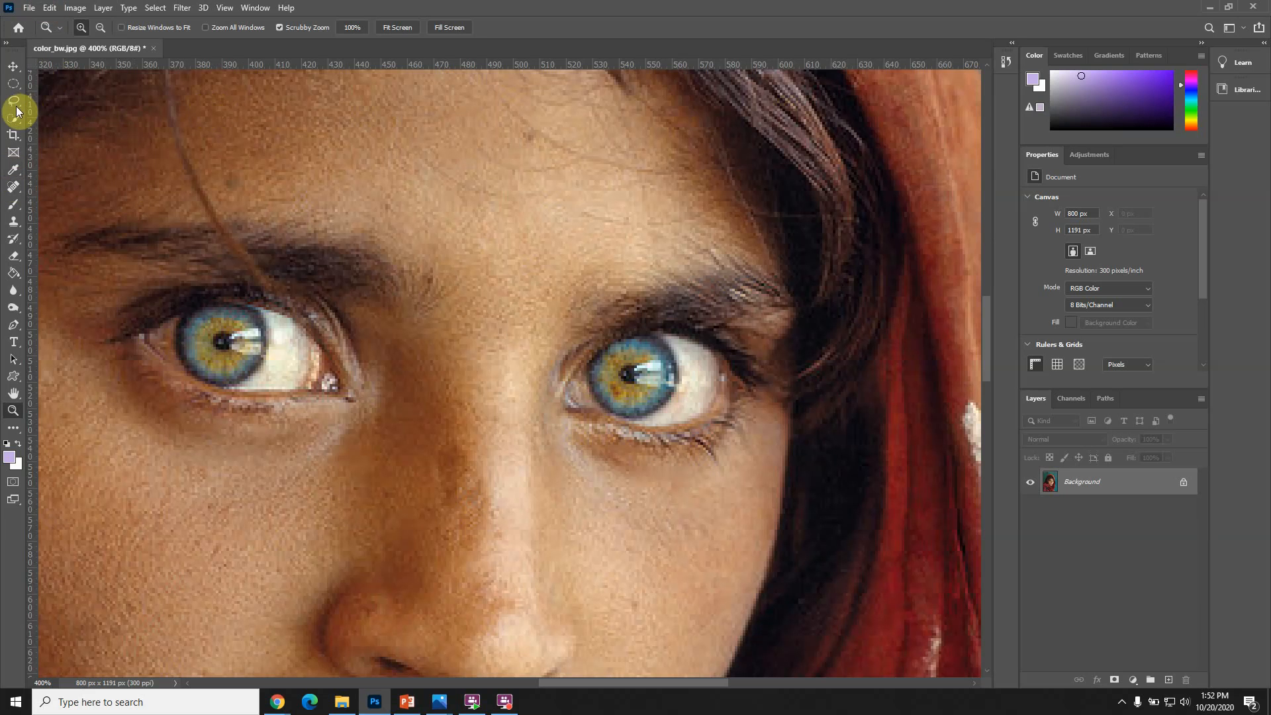
pyautogui.click(13, 85)
pyautogui.click(15, 86)
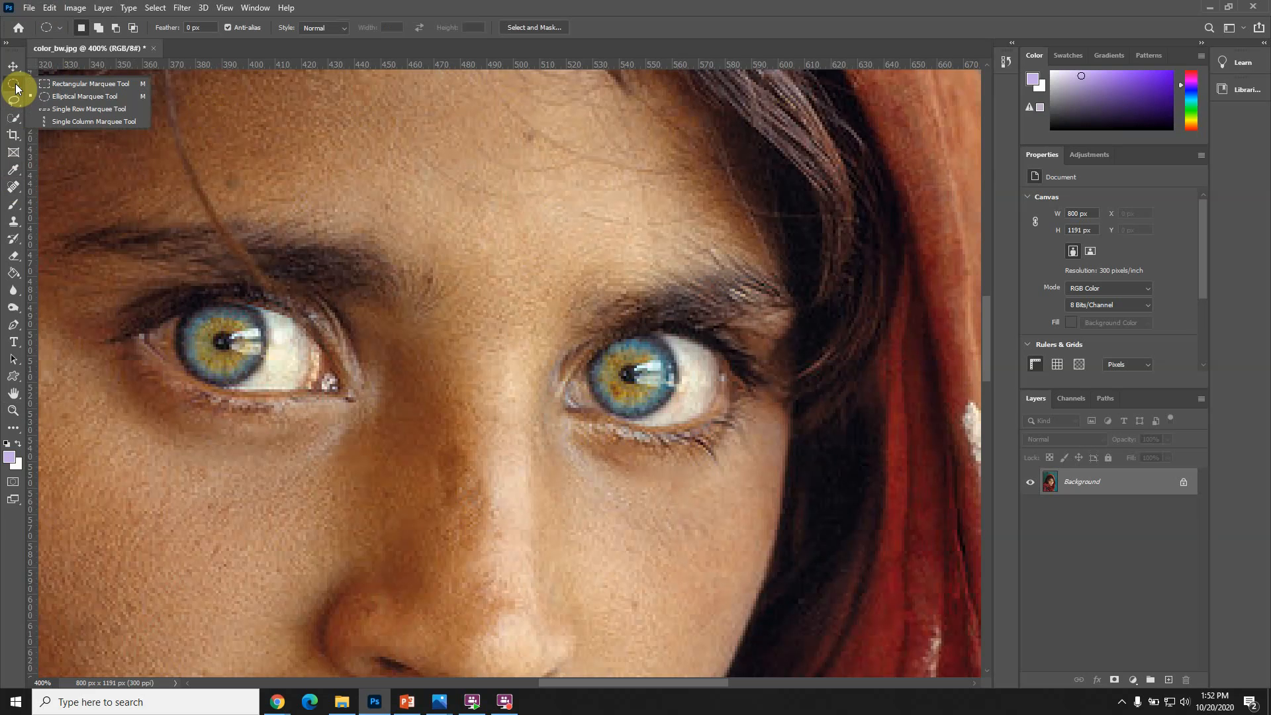
pyautogui.click(14, 103)
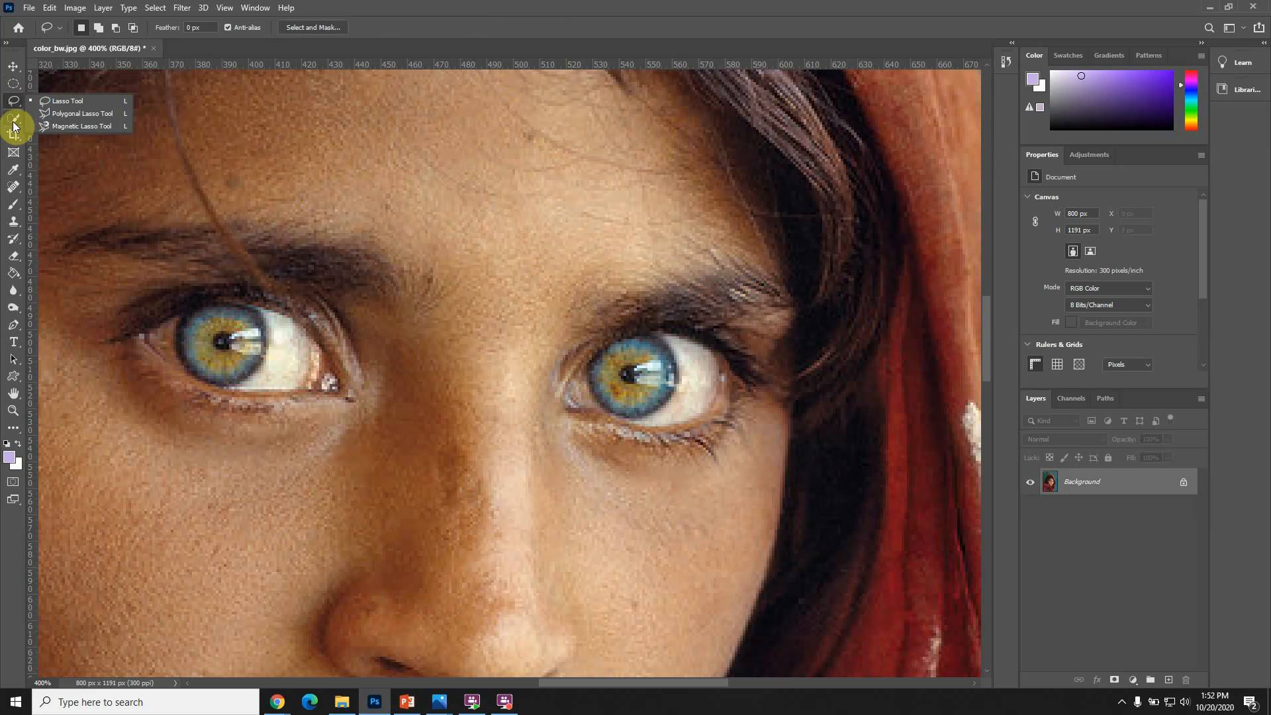
pyautogui.click(14, 124)
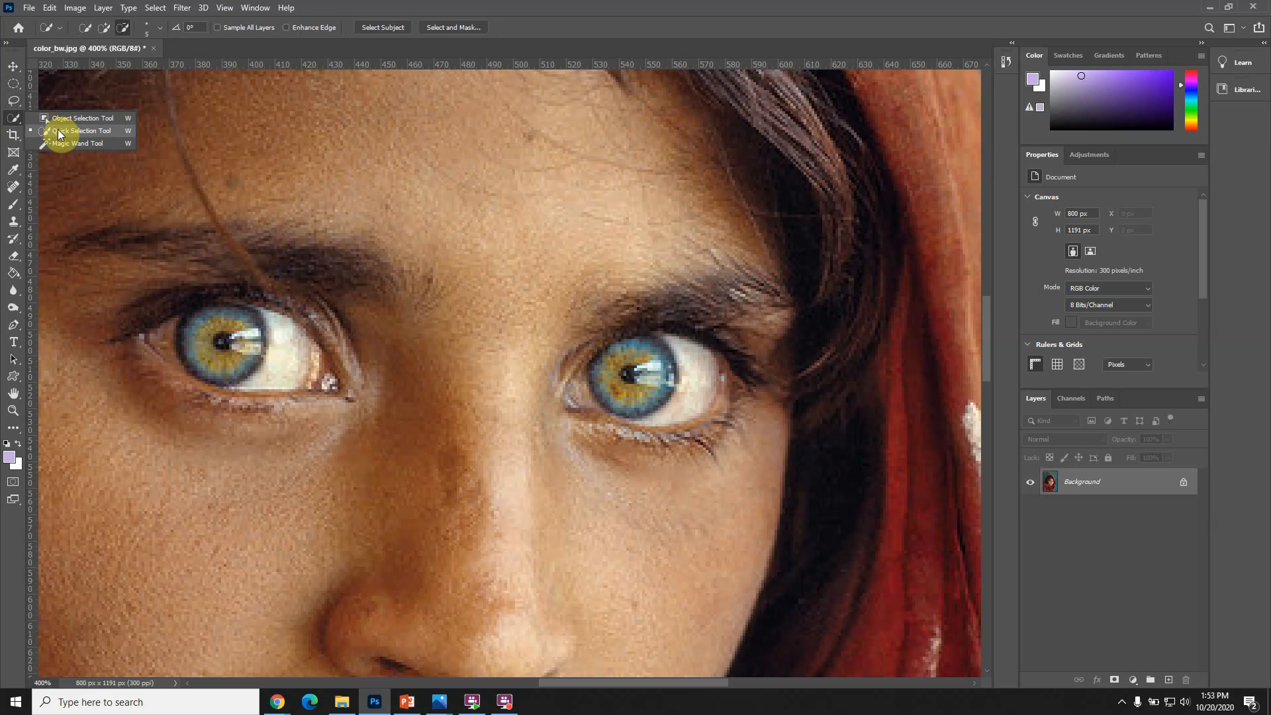
pyautogui.click(59, 133)
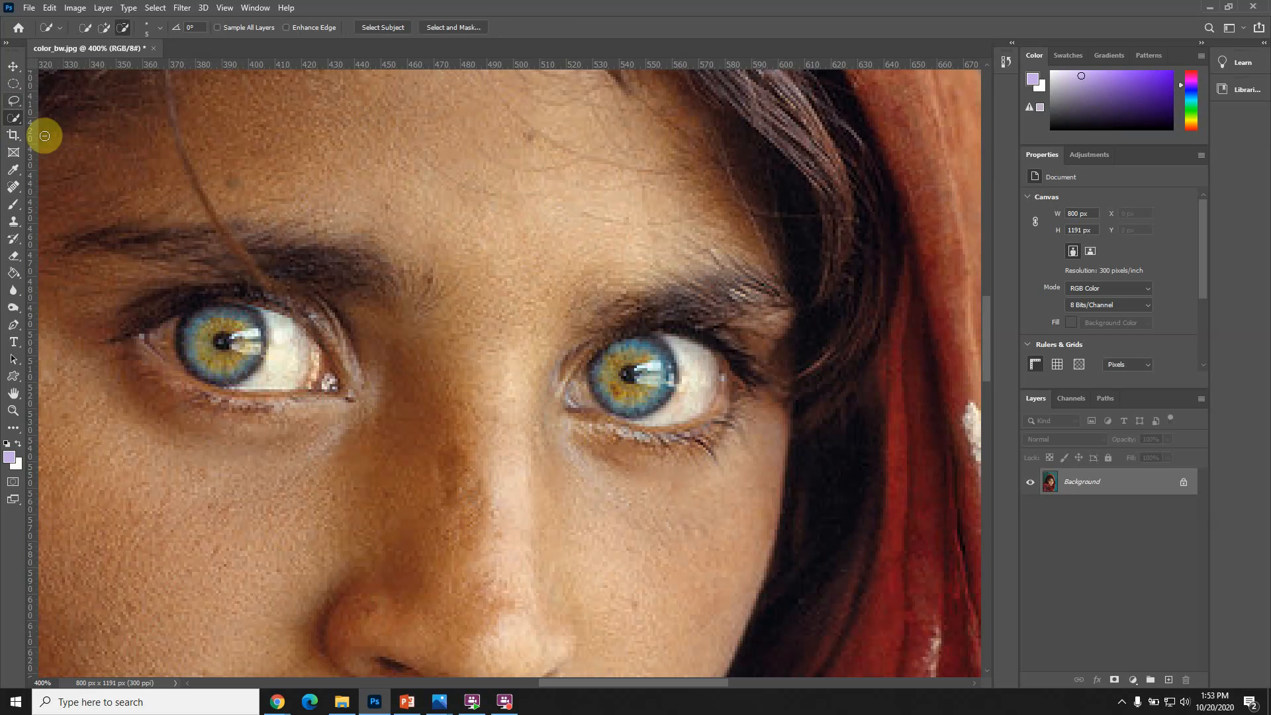
pyautogui.click(214, 325)
pyautogui.moveTo(214, 325); pyautogui.dragTo(208, 335)
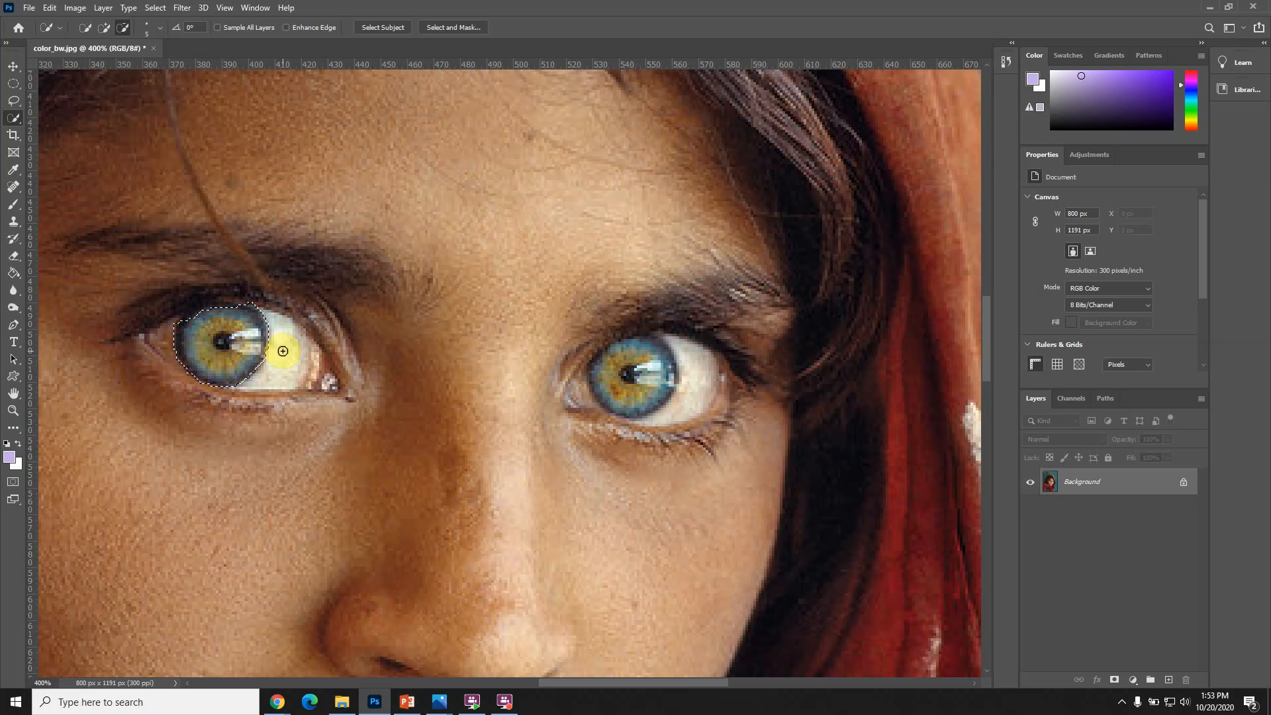
# Step: Add the iris of the other eye to the current selection with the Quick Selection tool
pyautogui.press('alt')
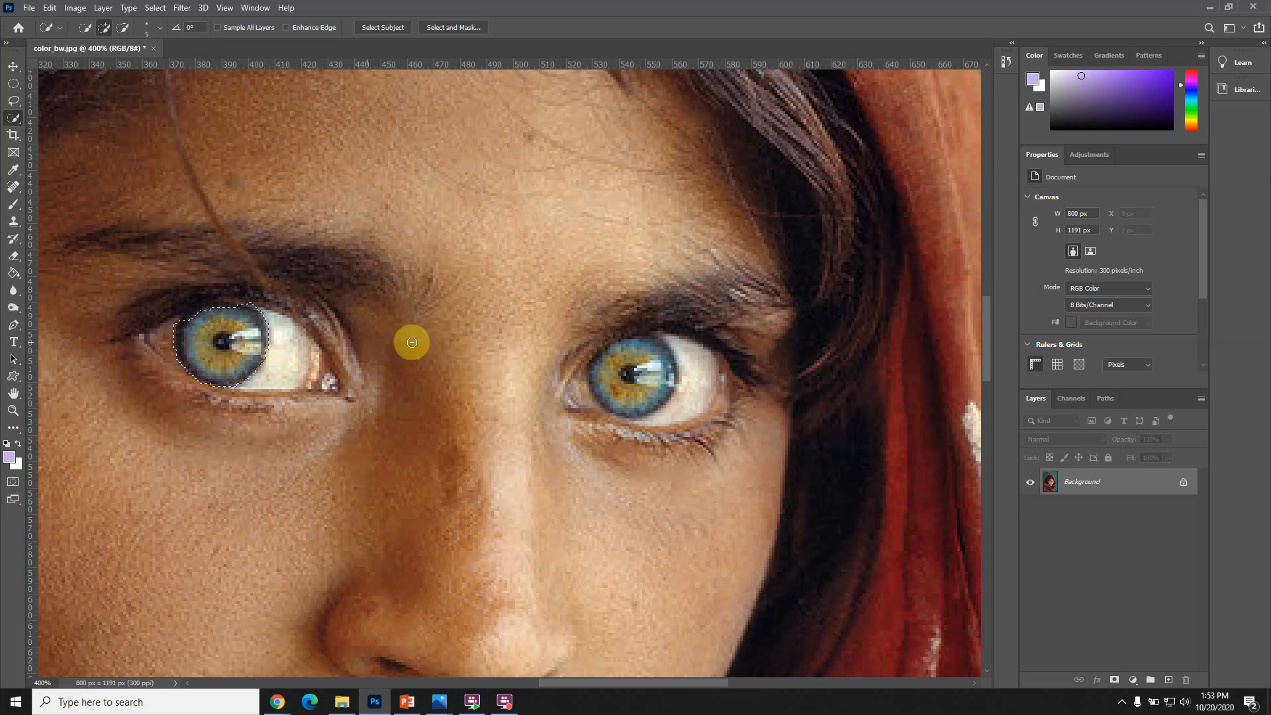
pyautogui.moveTo(639, 351)
pyautogui.mouseDown()
pyautogui.moveTo(608, 377)
pyautogui.moveTo(616, 393)
pyautogui.moveTo(651, 390)
pyautogui.moveTo(649, 350)
pyautogui.moveTo(667, 370)
pyautogui.moveTo(660, 391)
pyautogui.moveTo(655, 347)
pyautogui.mouseUp()
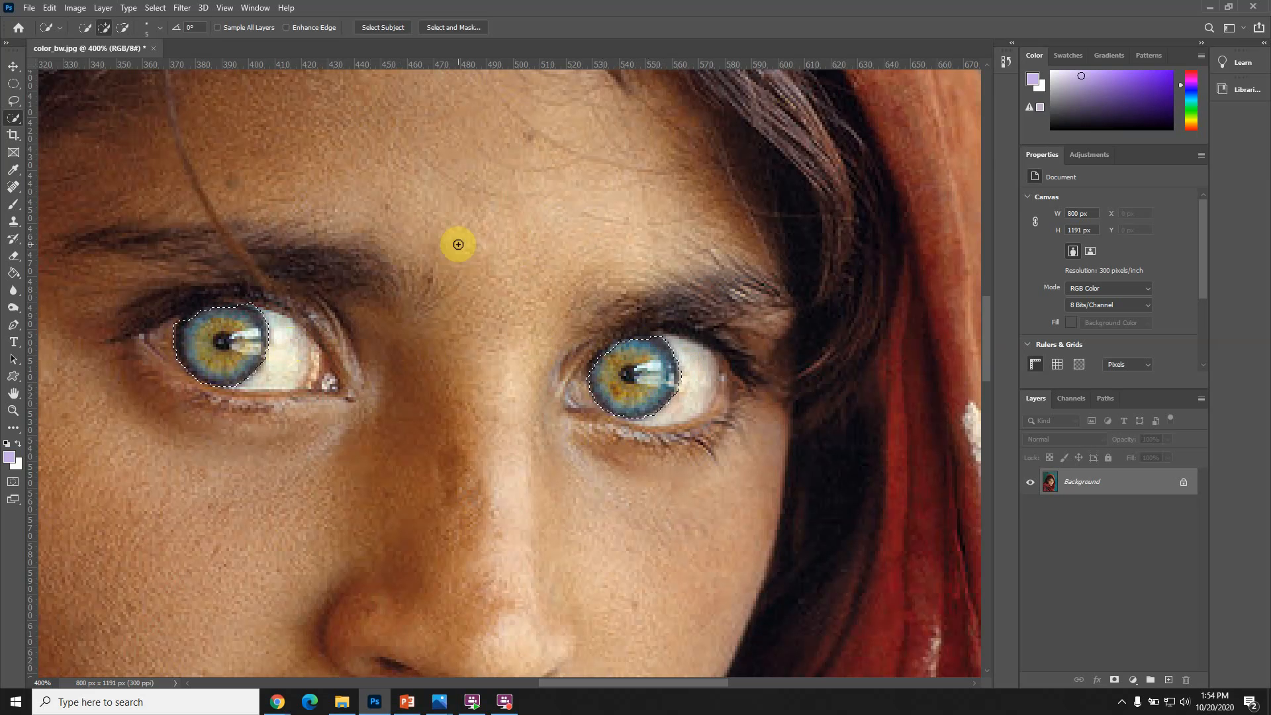
pyautogui.press('alt')
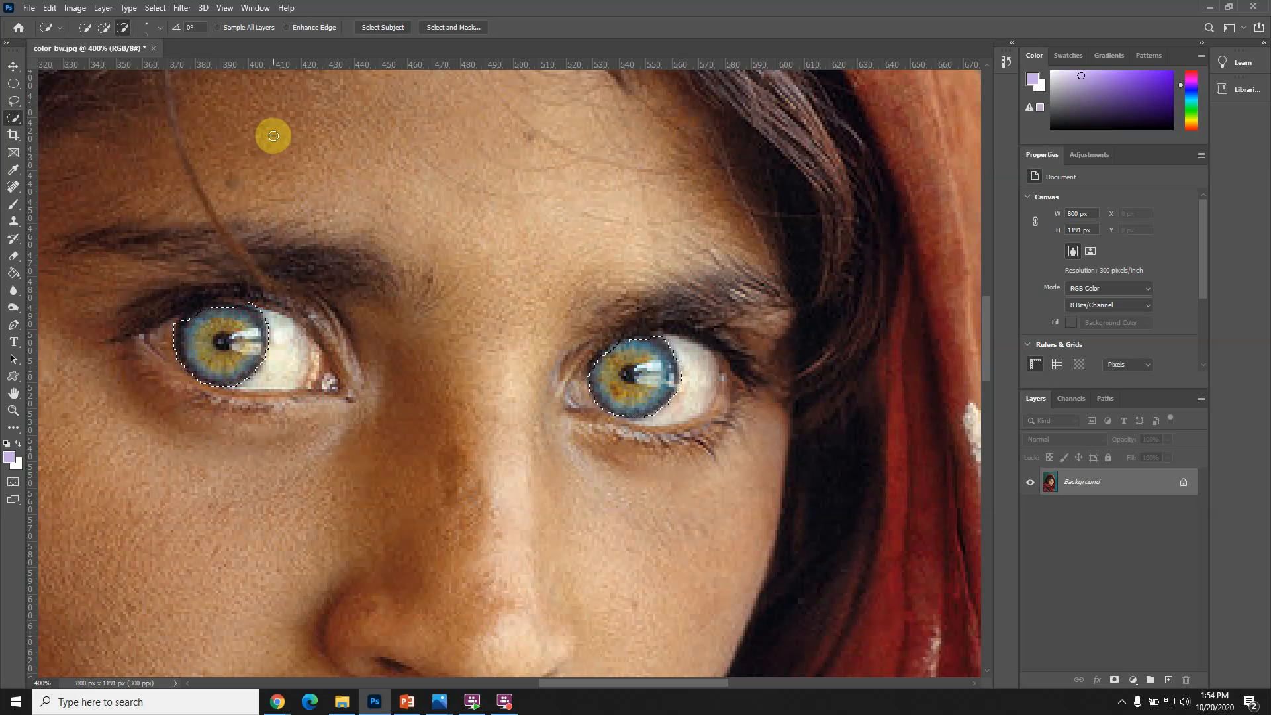
# Step: Invert the selection to cover the entire photo except the two irises
pyautogui.hotkey('ctrl', '-')
pyautogui.hotkey('ctrl', '-')
pyautogui.hotkey('ctrl', '-')
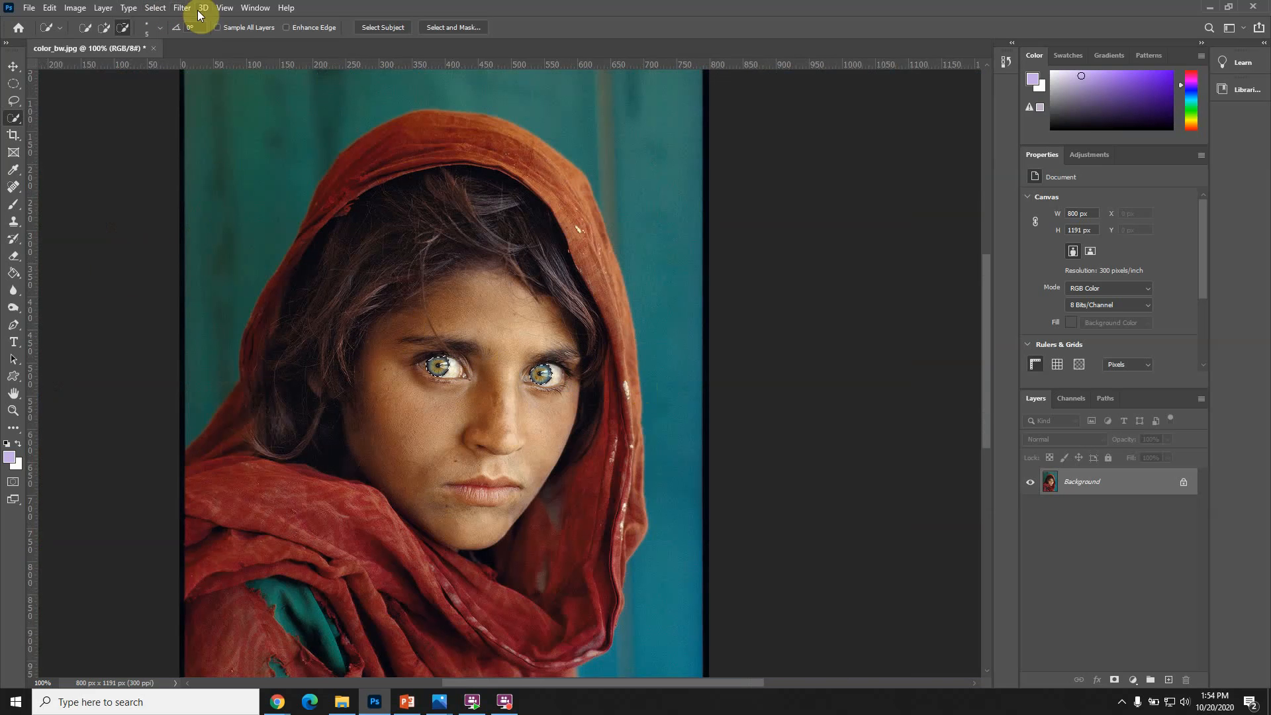
pyautogui.click(155, 9)
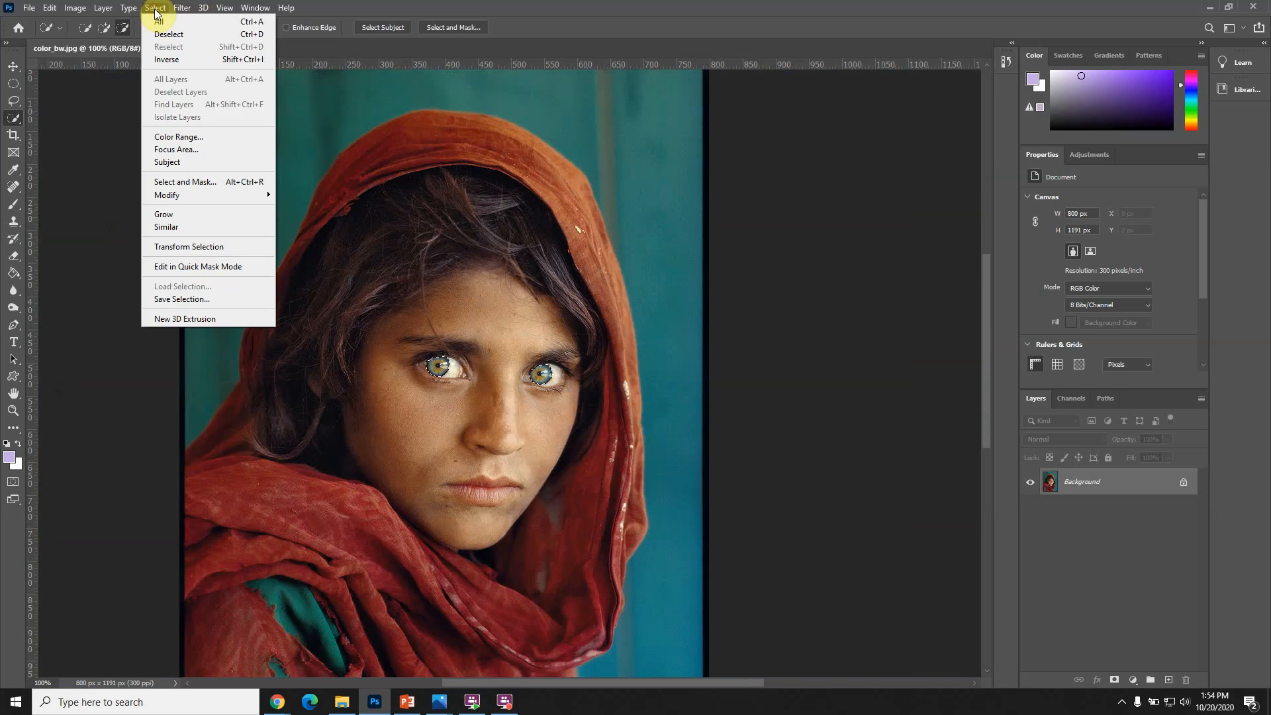
pyautogui.click(182, 60)
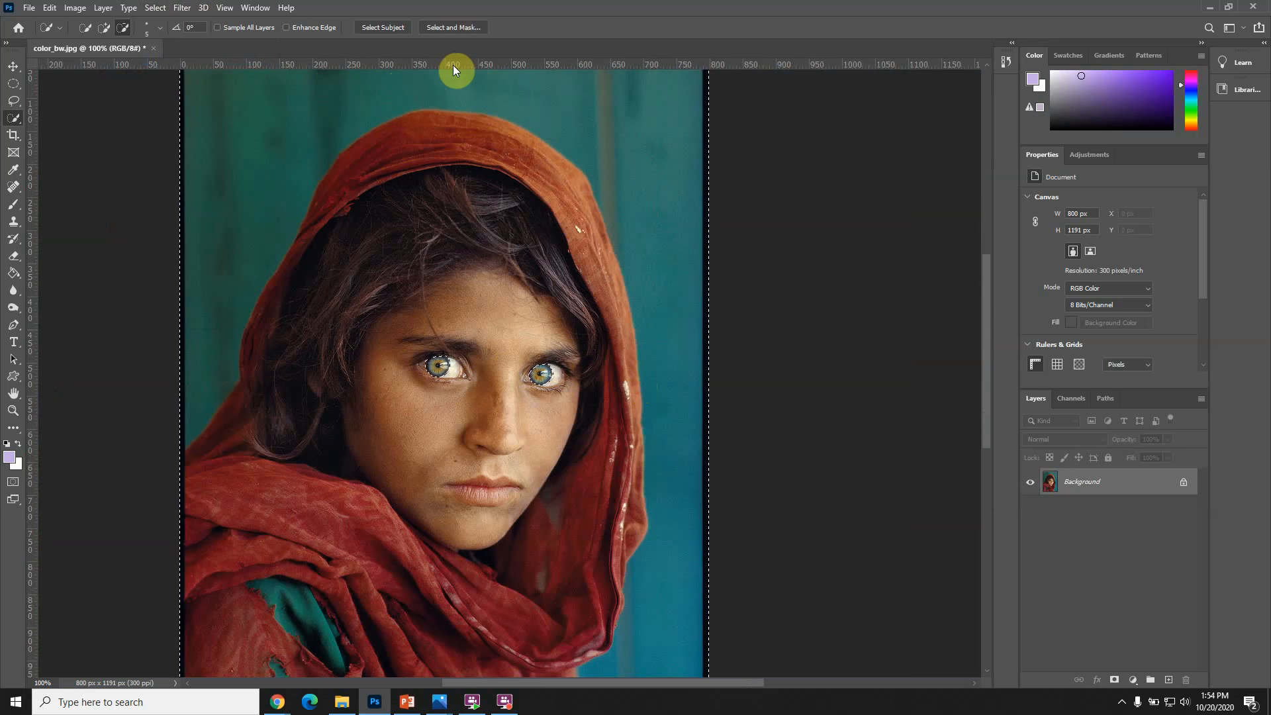
pyautogui.hotkey('ctrl', '-')
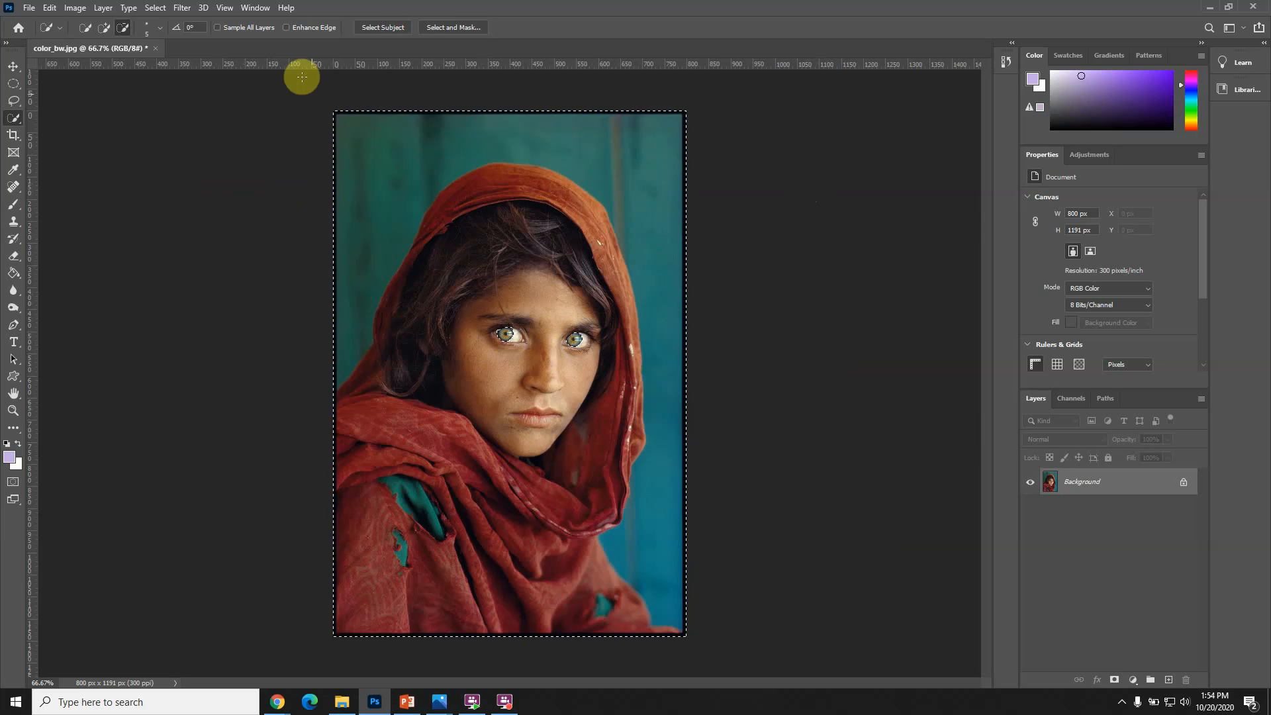
# Step: Convert the selected area to grayscale with a Black & White adjustment using the Default preset
pyautogui.click(75, 8)
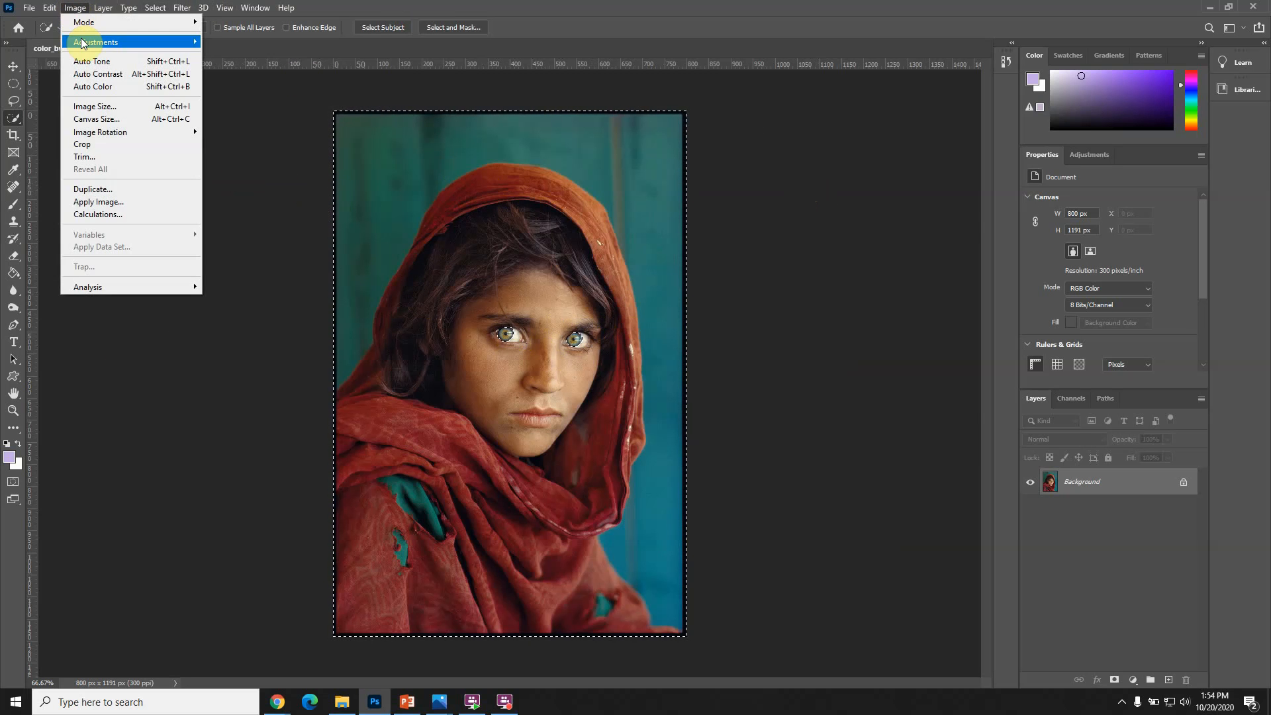
pyautogui.moveTo(84, 42)
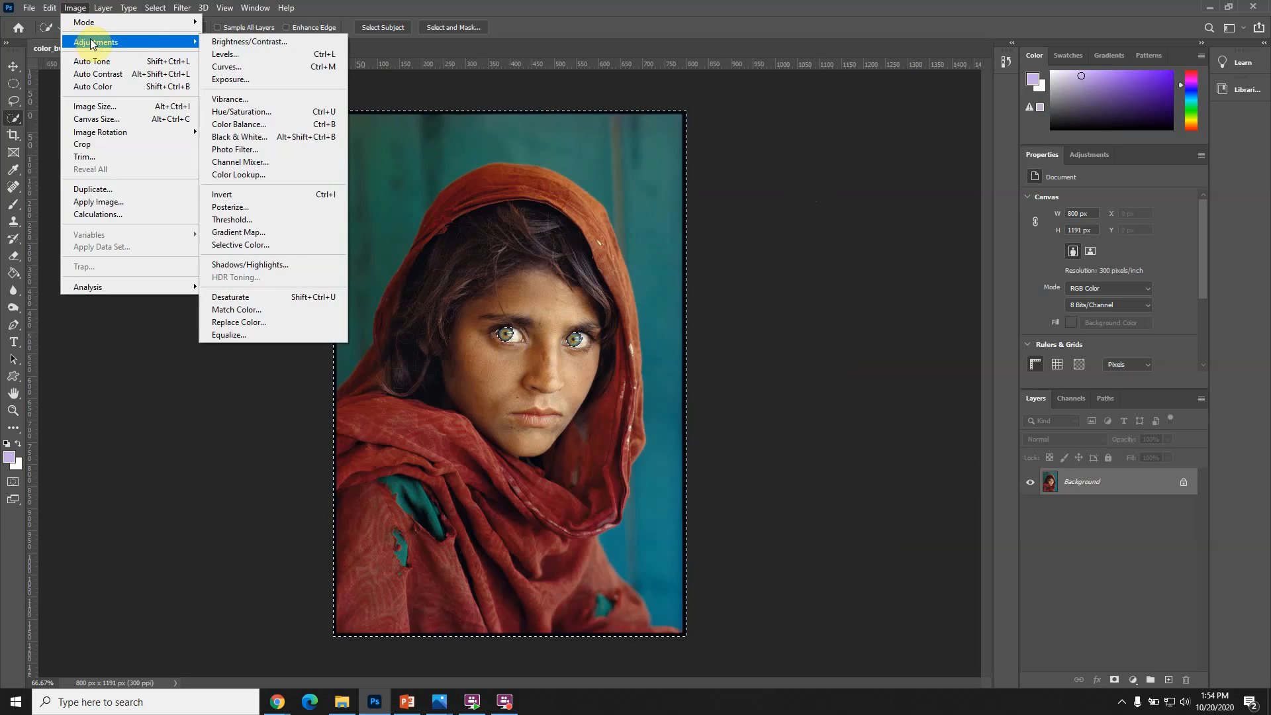
pyautogui.click(255, 138)
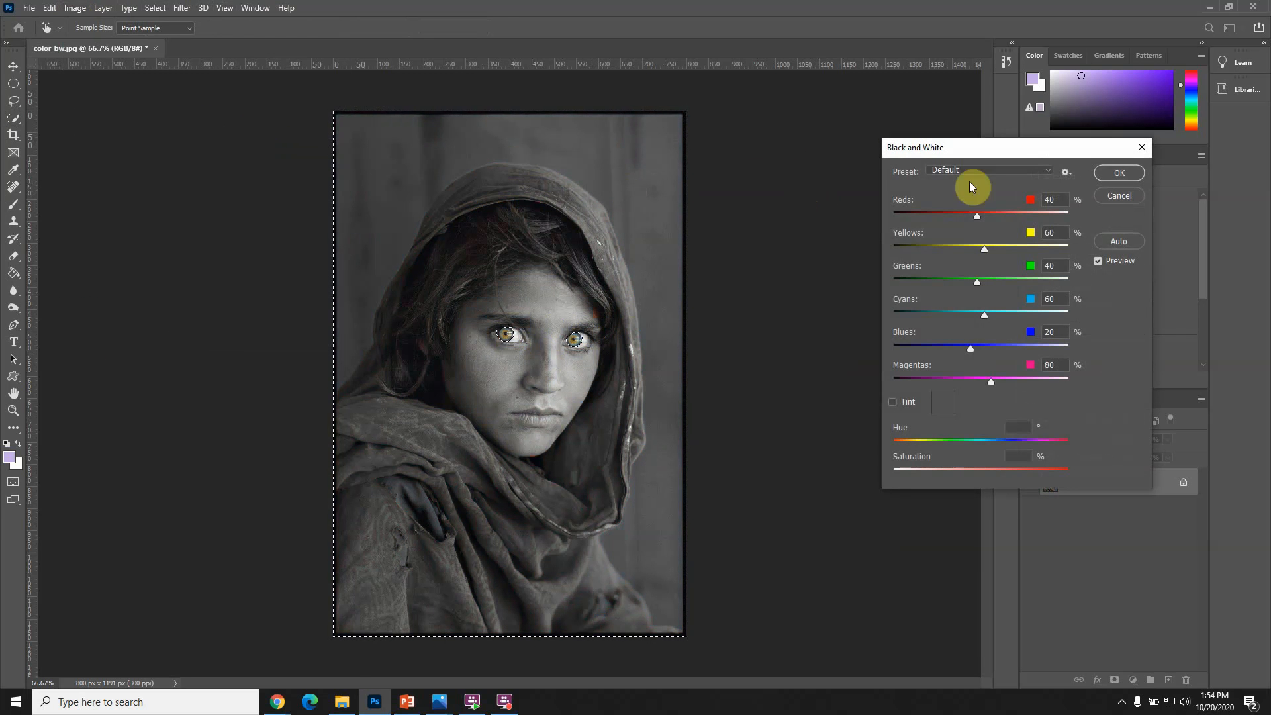
pyautogui.click(1119, 173)
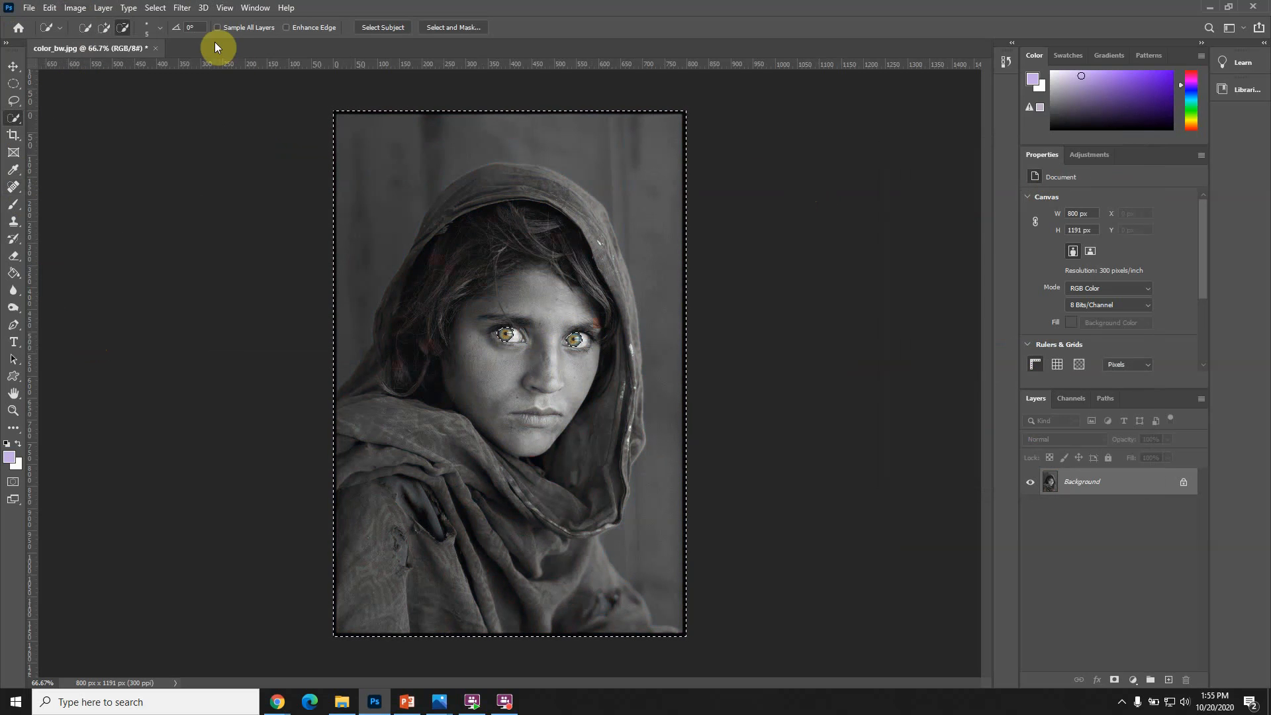
# Step: Deselect the inverted selection and inspect the colored irises up close
pyautogui.click(164, 9)
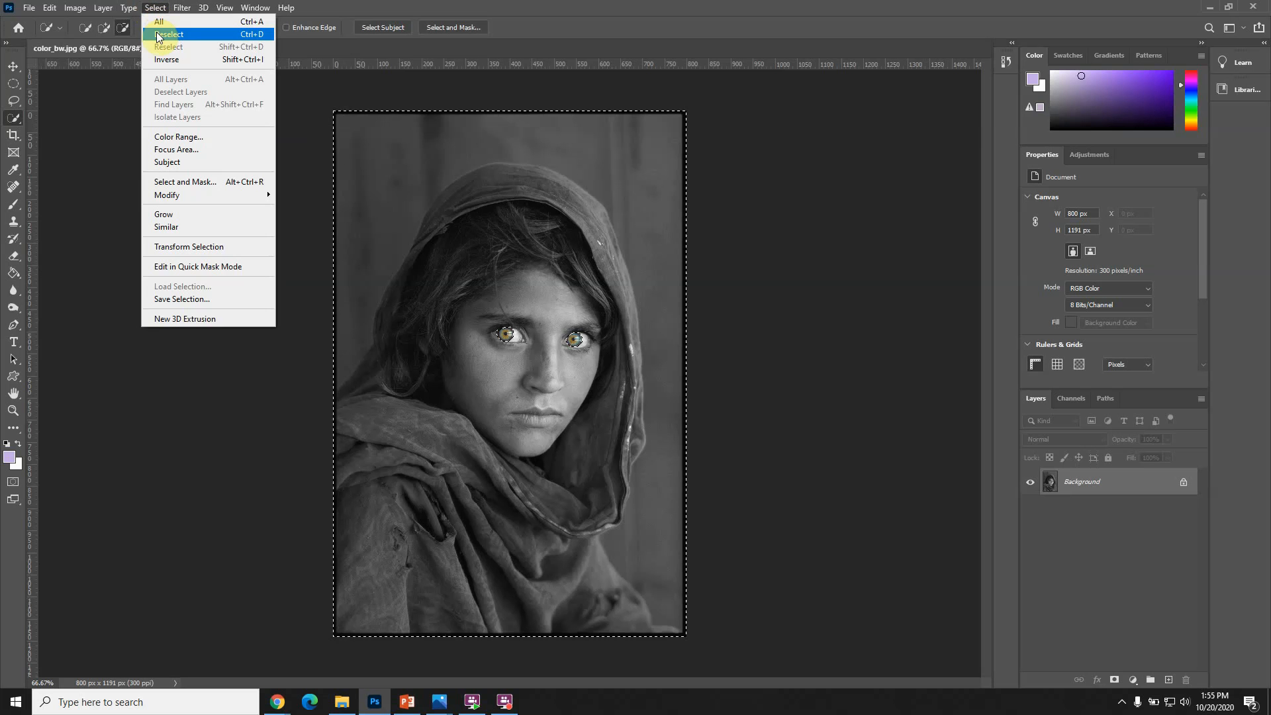
pyautogui.click(158, 34)
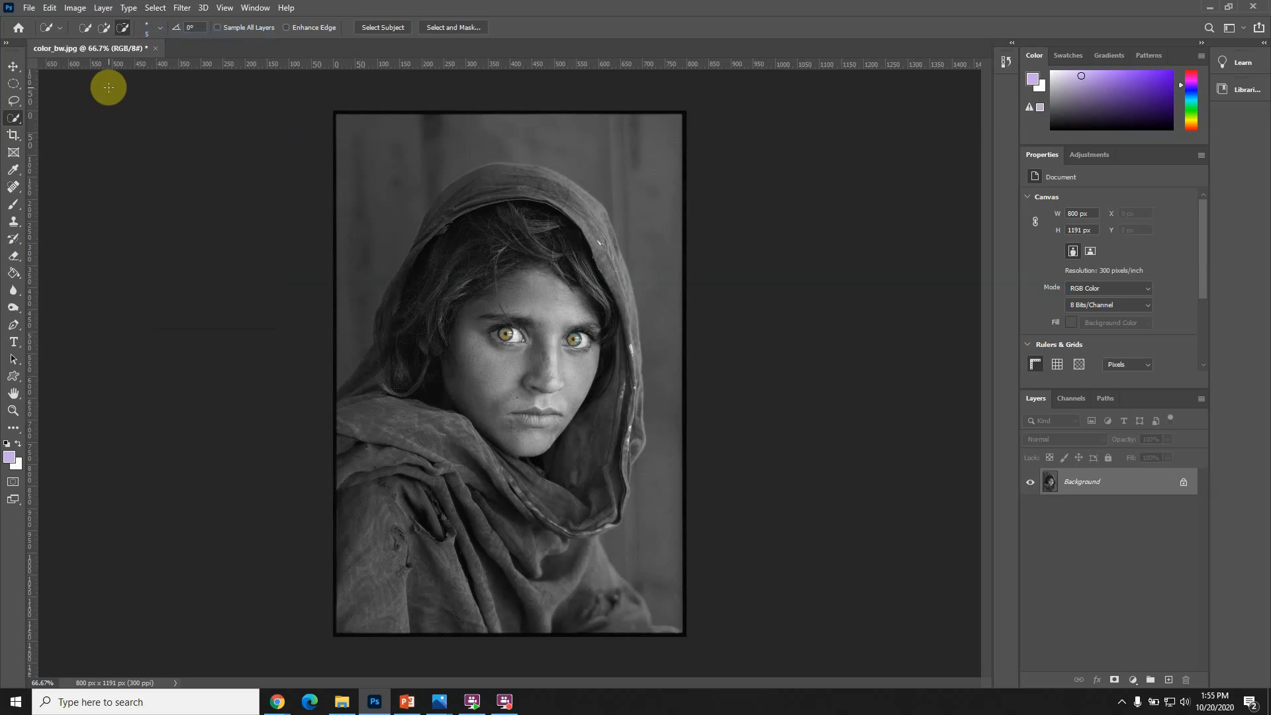
pyautogui.hotkey('ctrl', '+')
pyautogui.hotkey('ctrl', '+')
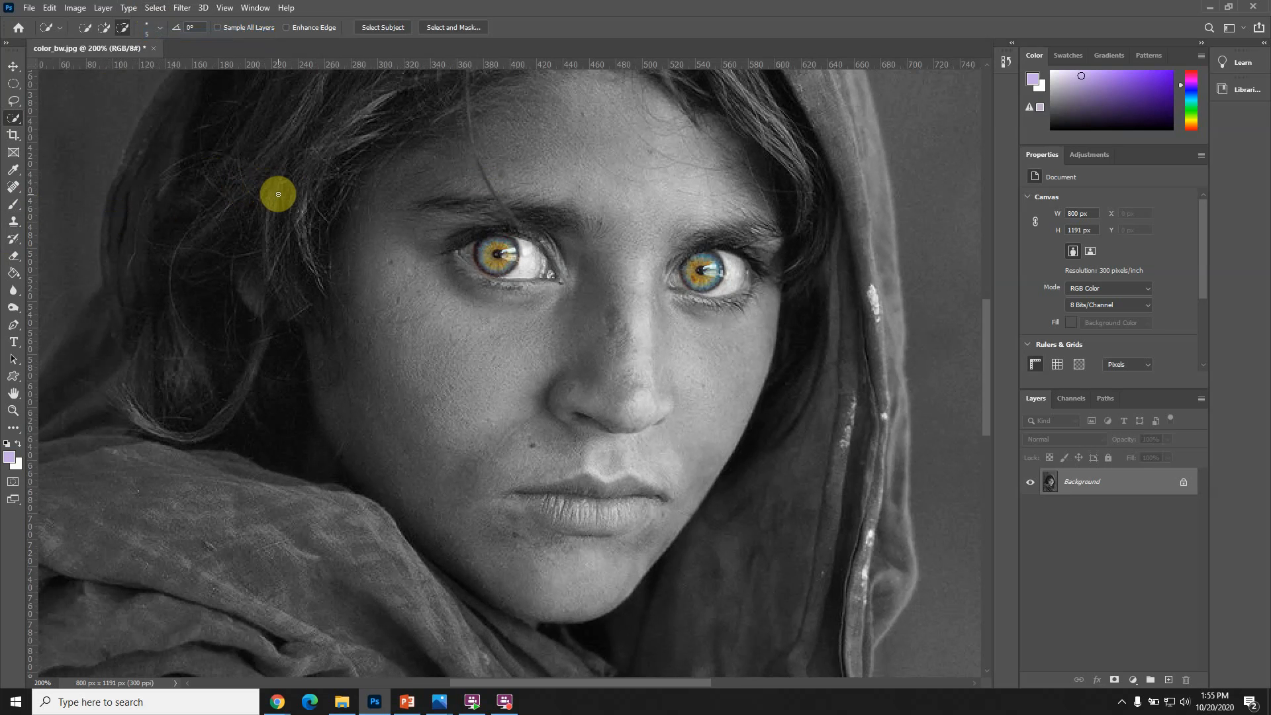
pyautogui.hotkey('ctrl', '-')
pyautogui.hotkey('ctrl', '-')
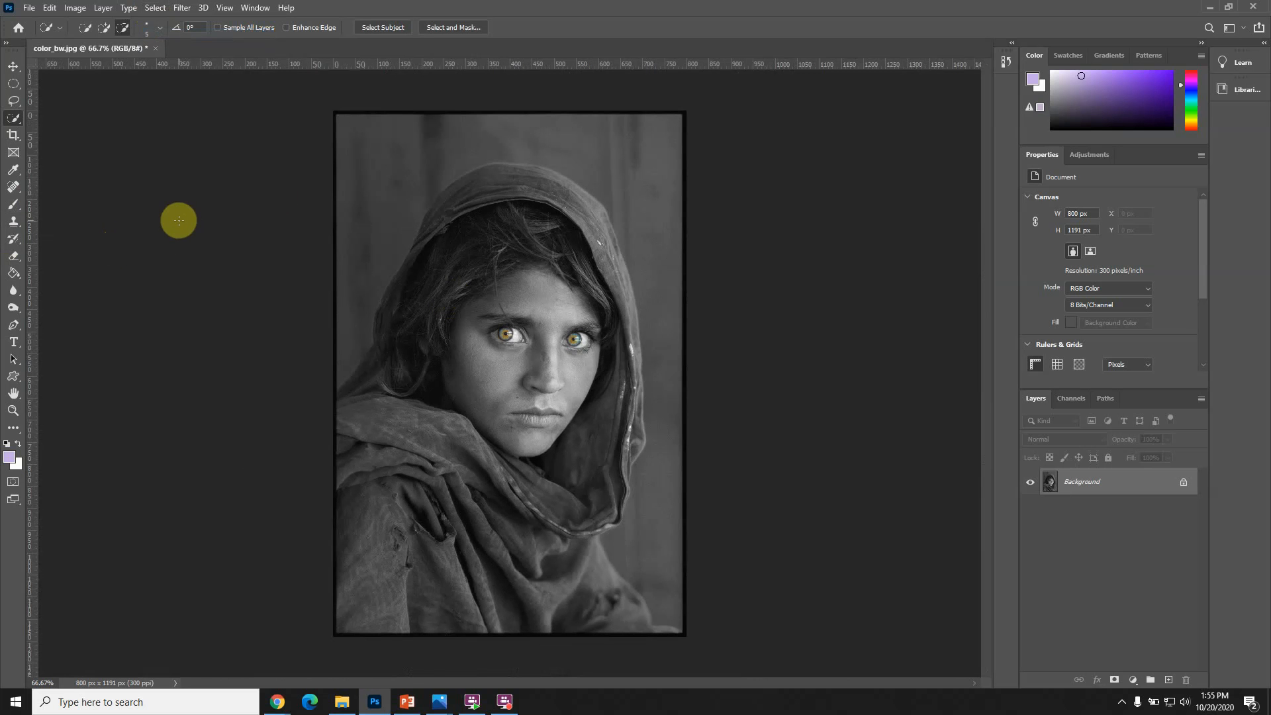
# Step: Save the image as a JPEG named "color_bw editied" in the EXTRA FILES FOR 2020-2021 SCHOOL YEAR folder, with Maximum quality 12
pyautogui.click(27, 8)
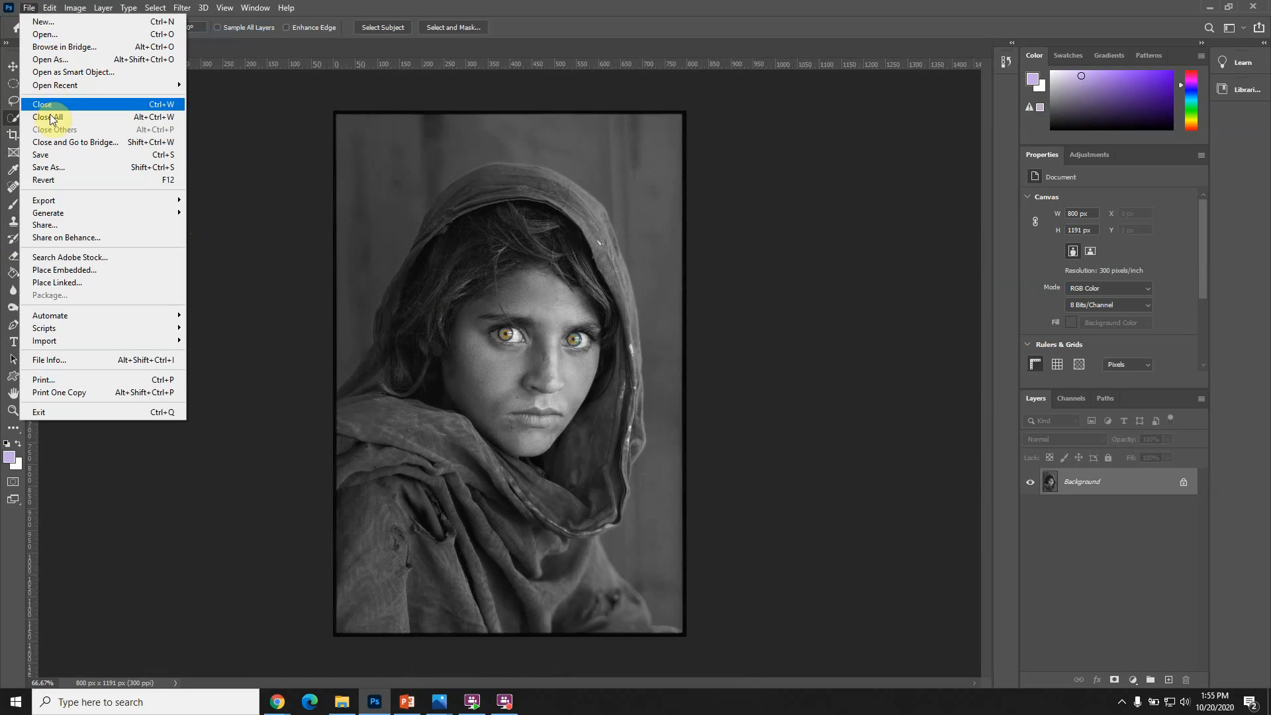
pyautogui.click(53, 166)
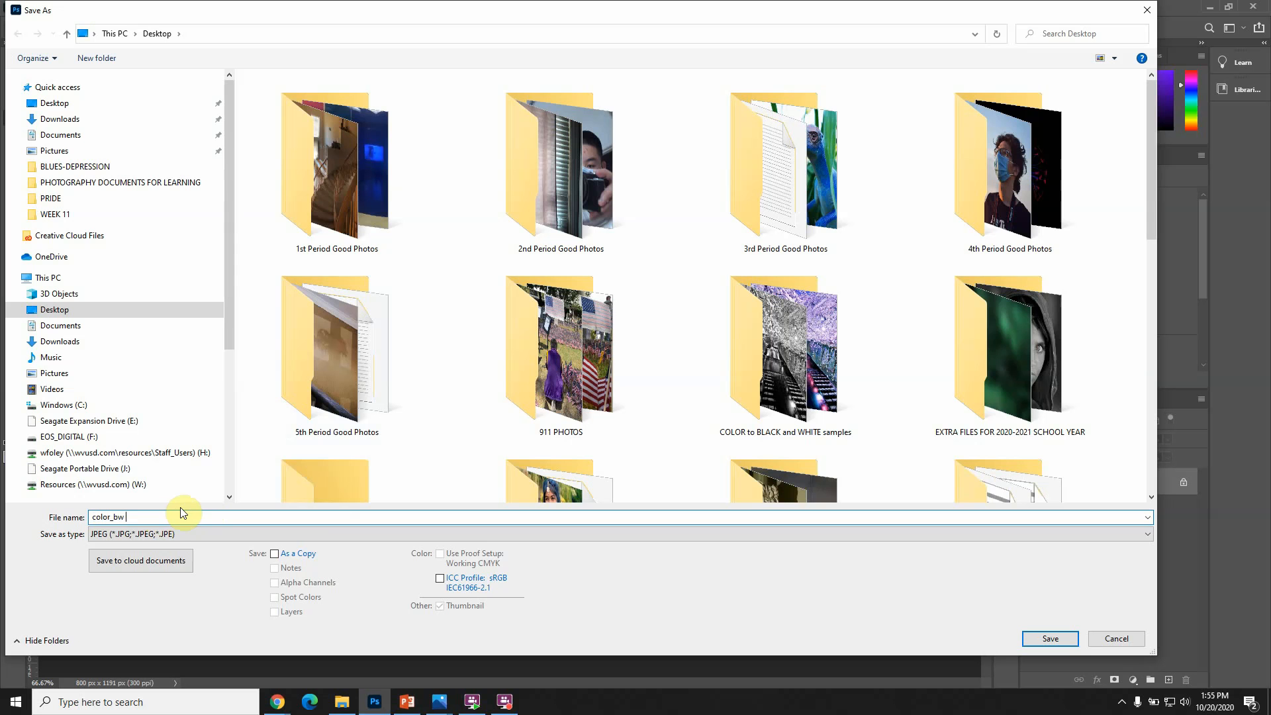
pyautogui.write('editied')
pyautogui.scroll(-2, 450, 273)
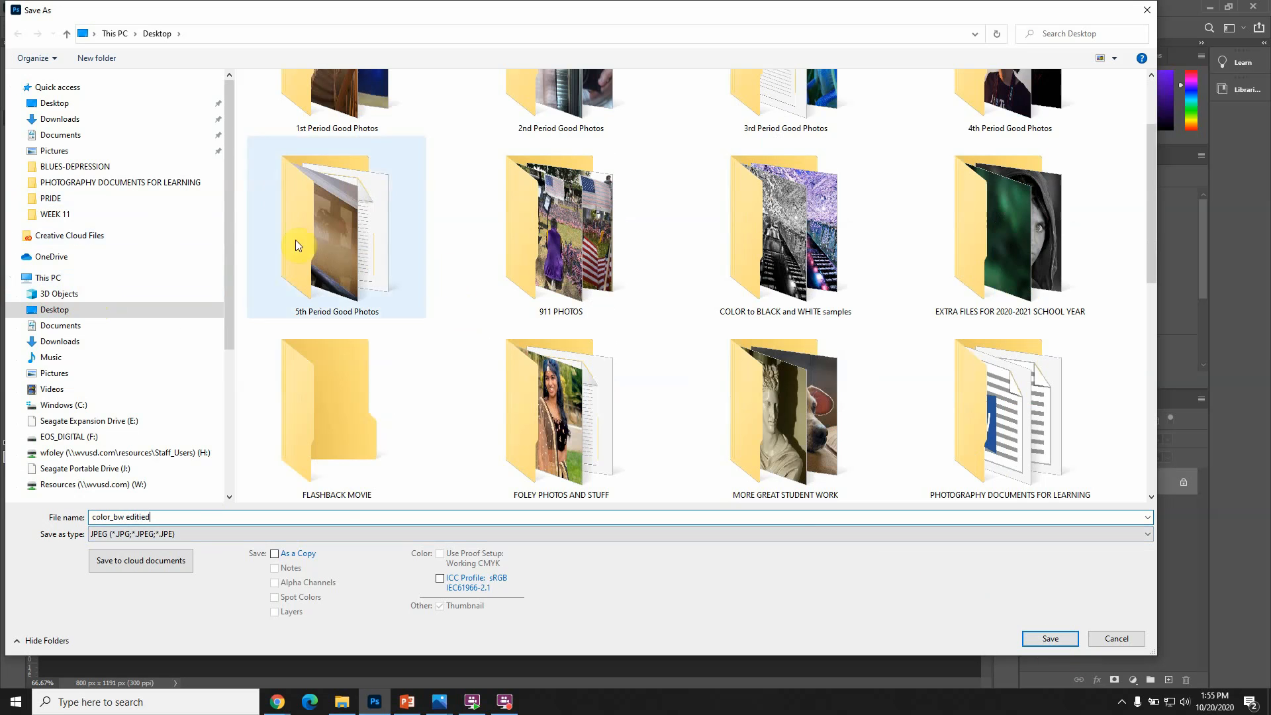
pyautogui.click(74, 104)
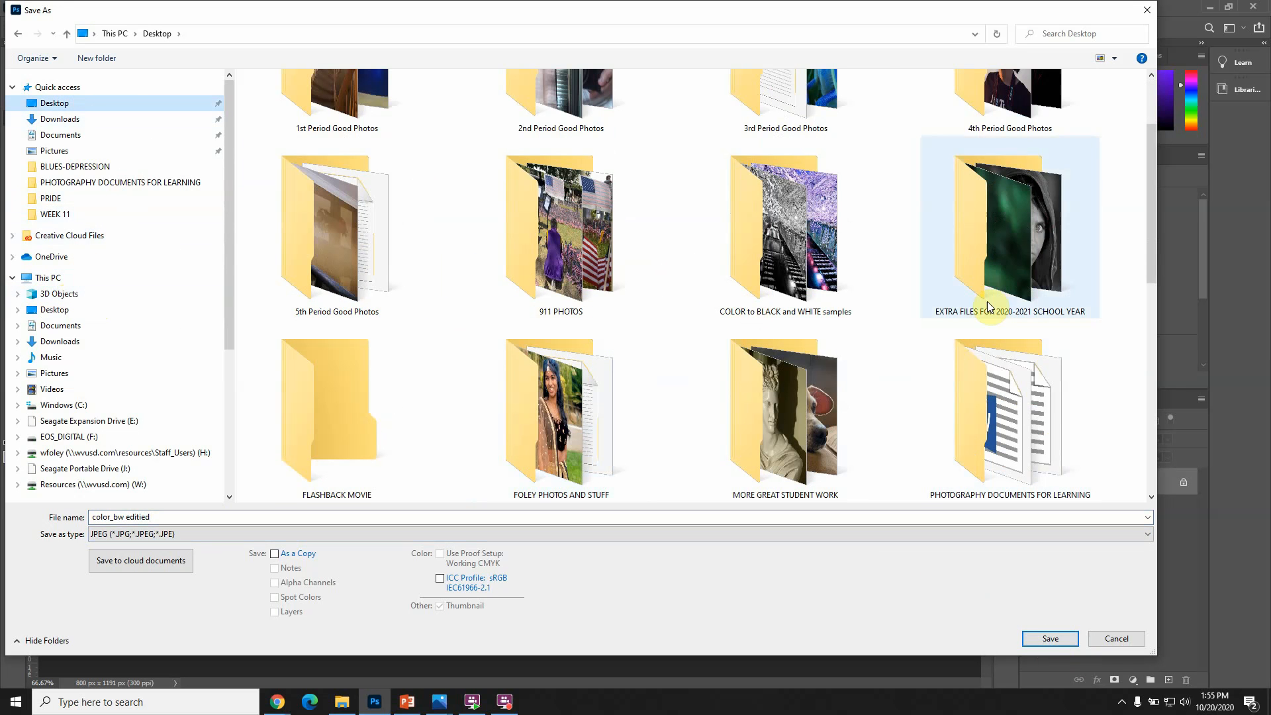
pyautogui.doubleClick(999, 263)
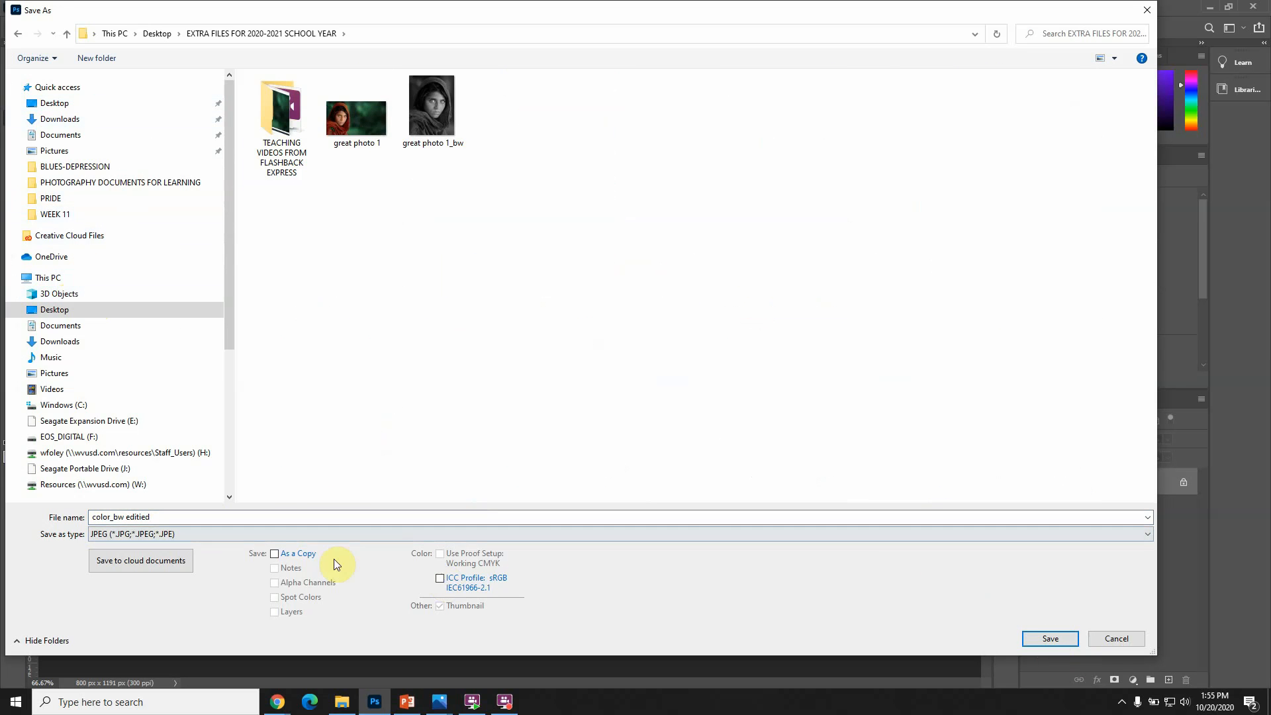
pyautogui.click(1046, 639)
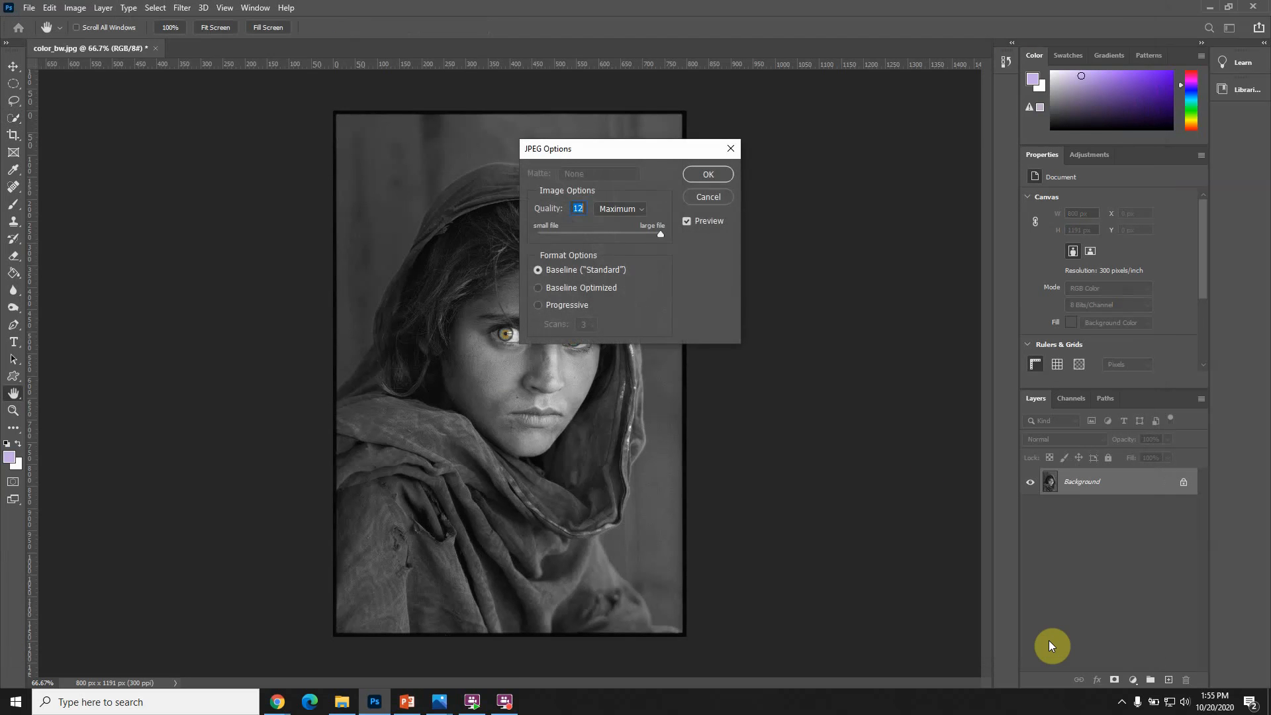
pyautogui.click(721, 176)
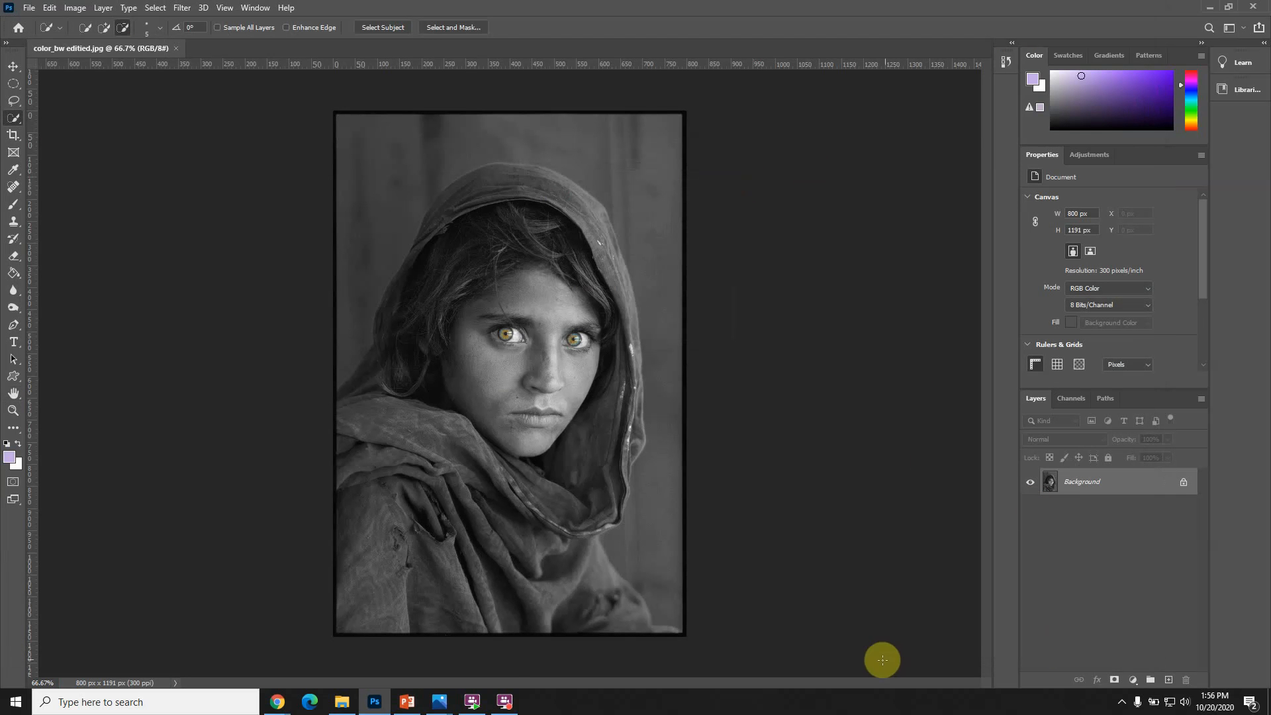
pyautogui.click(505, 702)
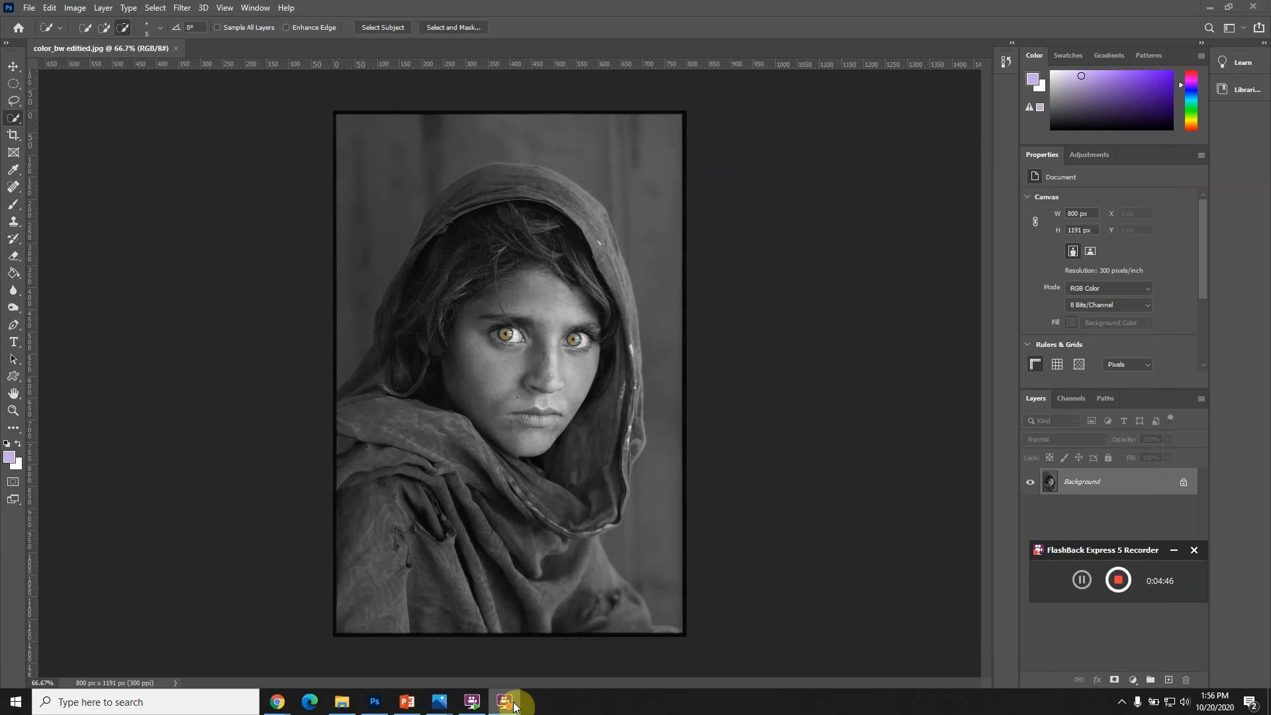